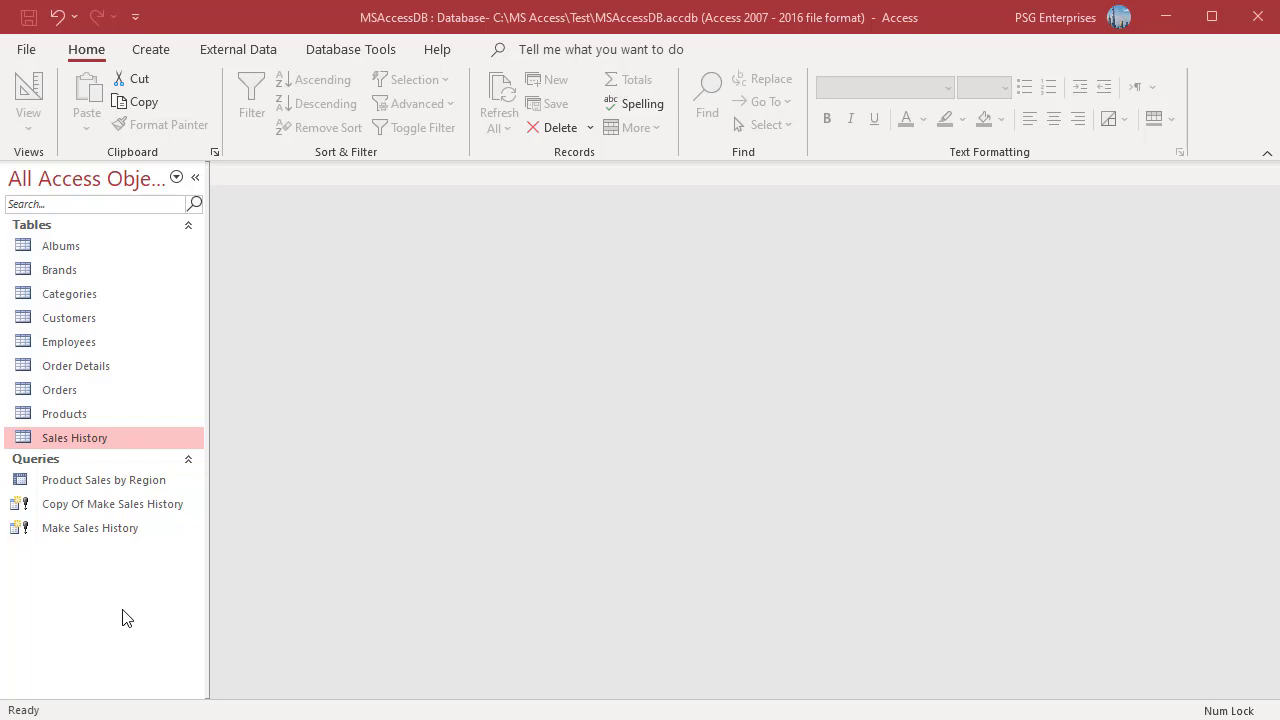
- Open Product Sales by Region in Design View and briefly view the Sales History table
left_click(87, 492)
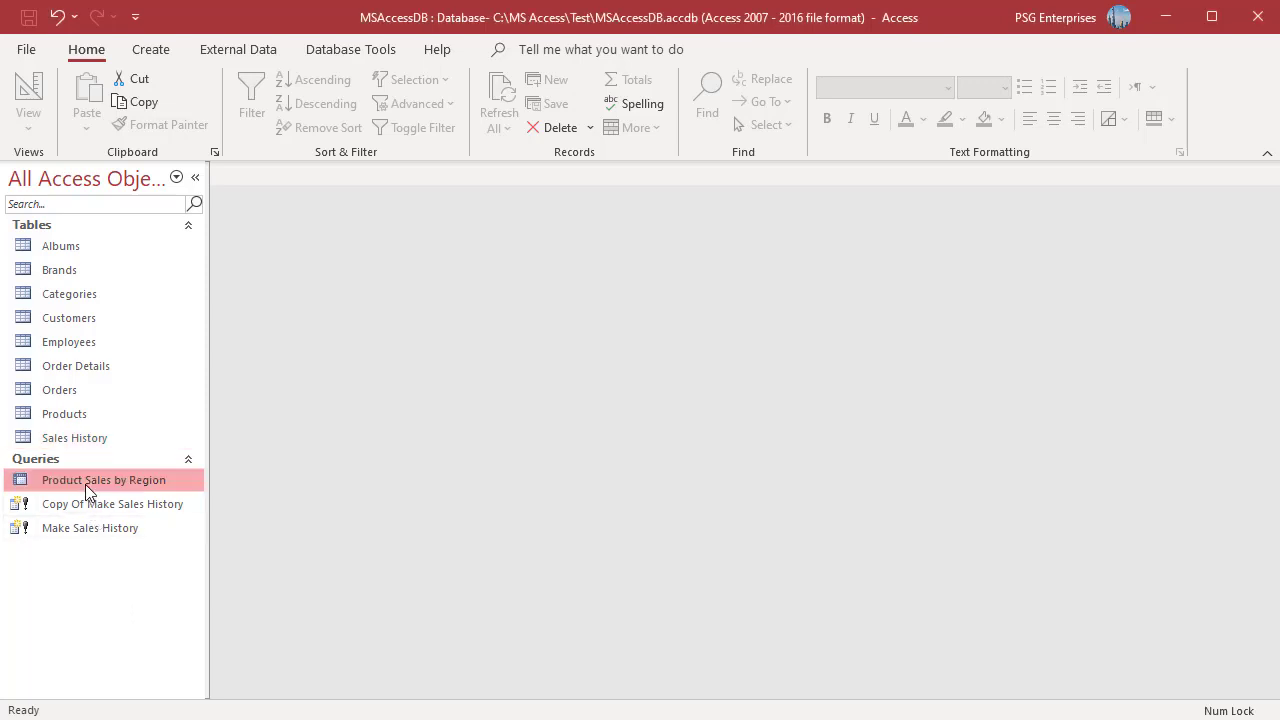
right_click(87, 492)
left_click(133, 529)
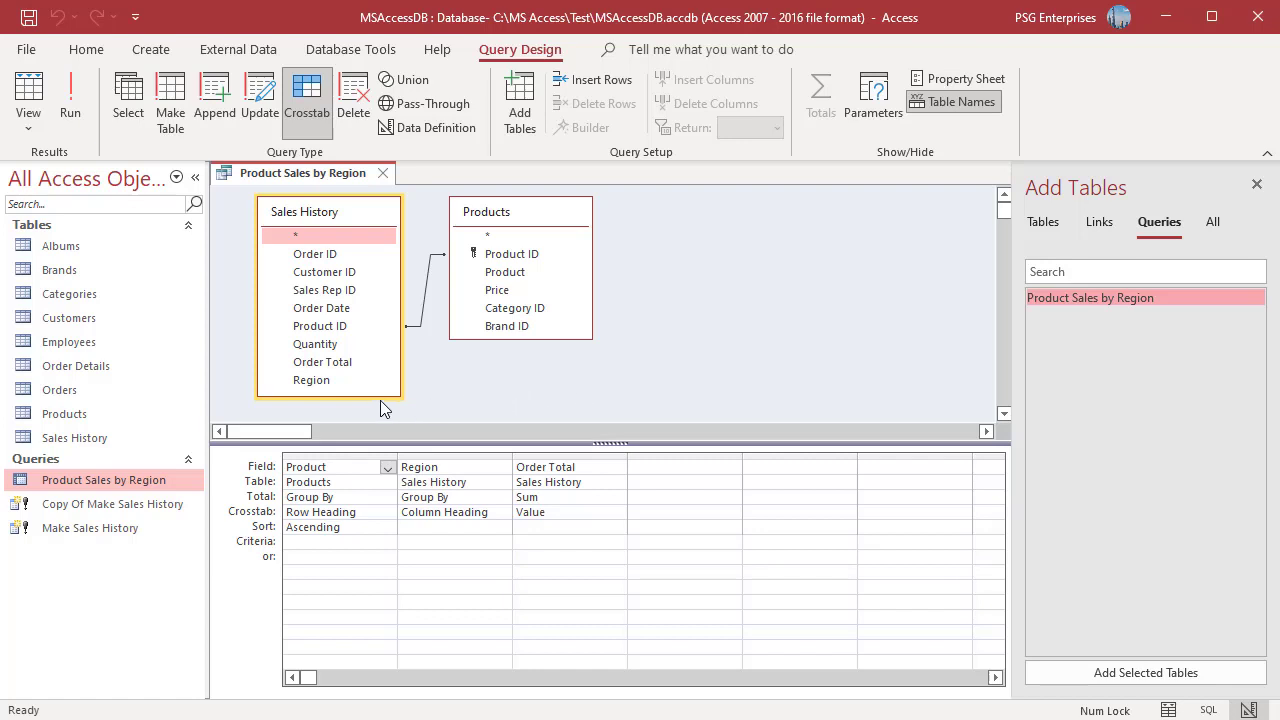
double_click(70, 442)
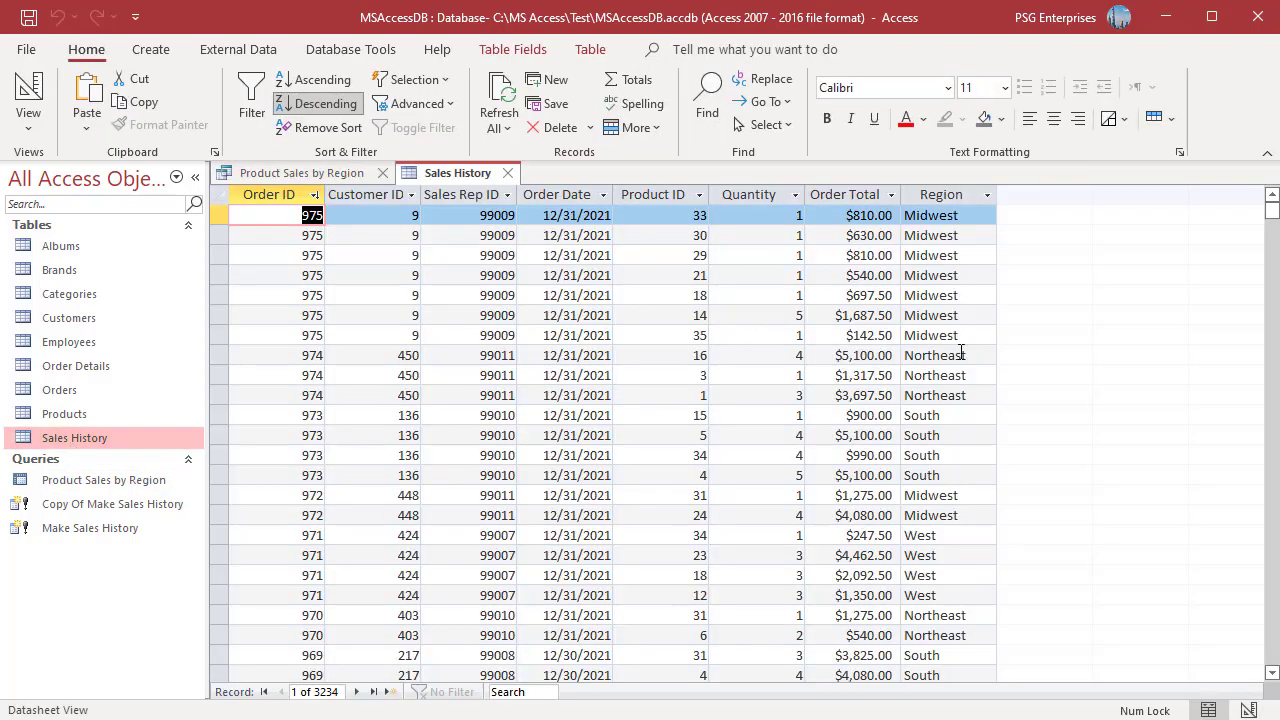
left_click(507, 174)
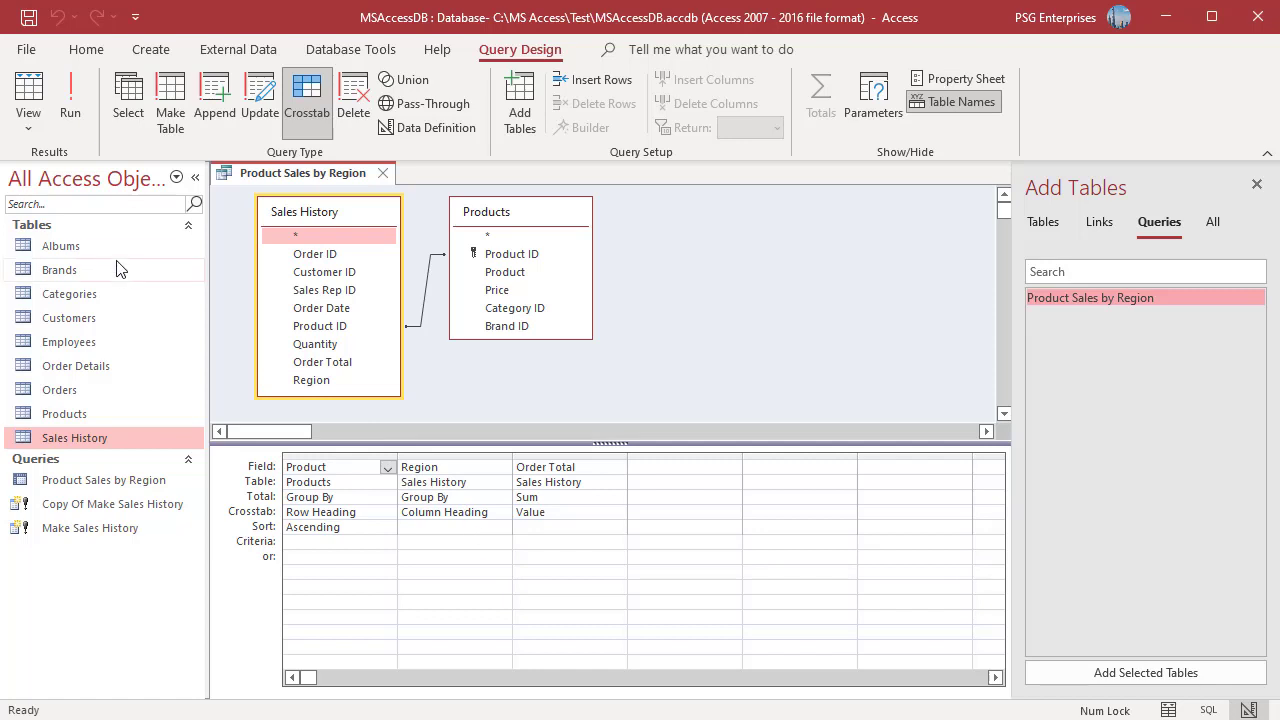
left_click(66, 118)
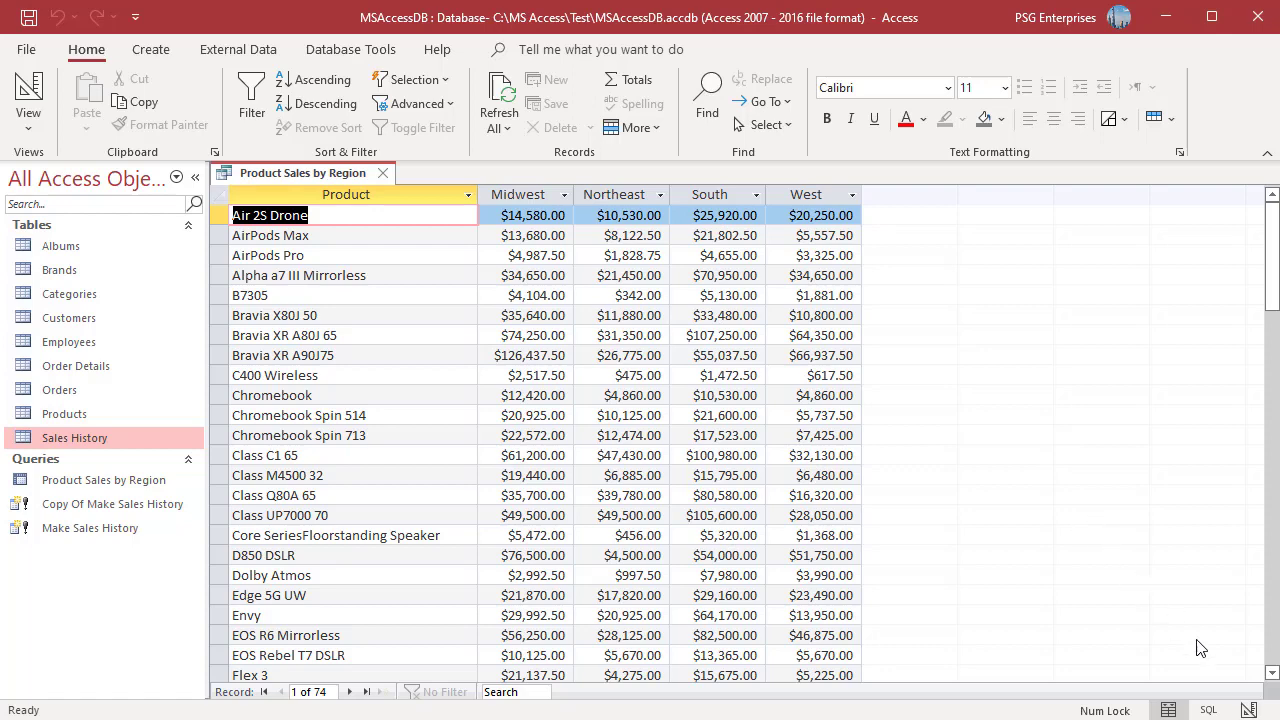
- Show the Property Sheet with Query Properties for the whole Product Sales by Region query
left_click(1249, 710)
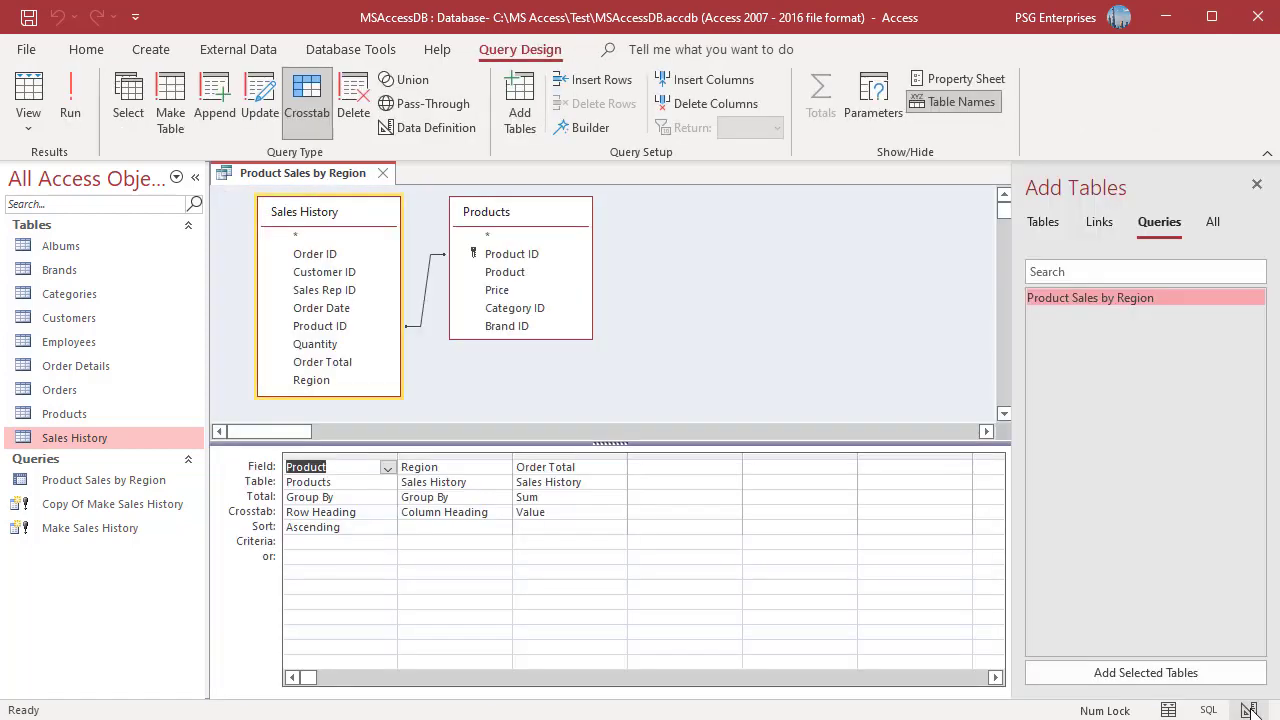
right_click(708, 277)
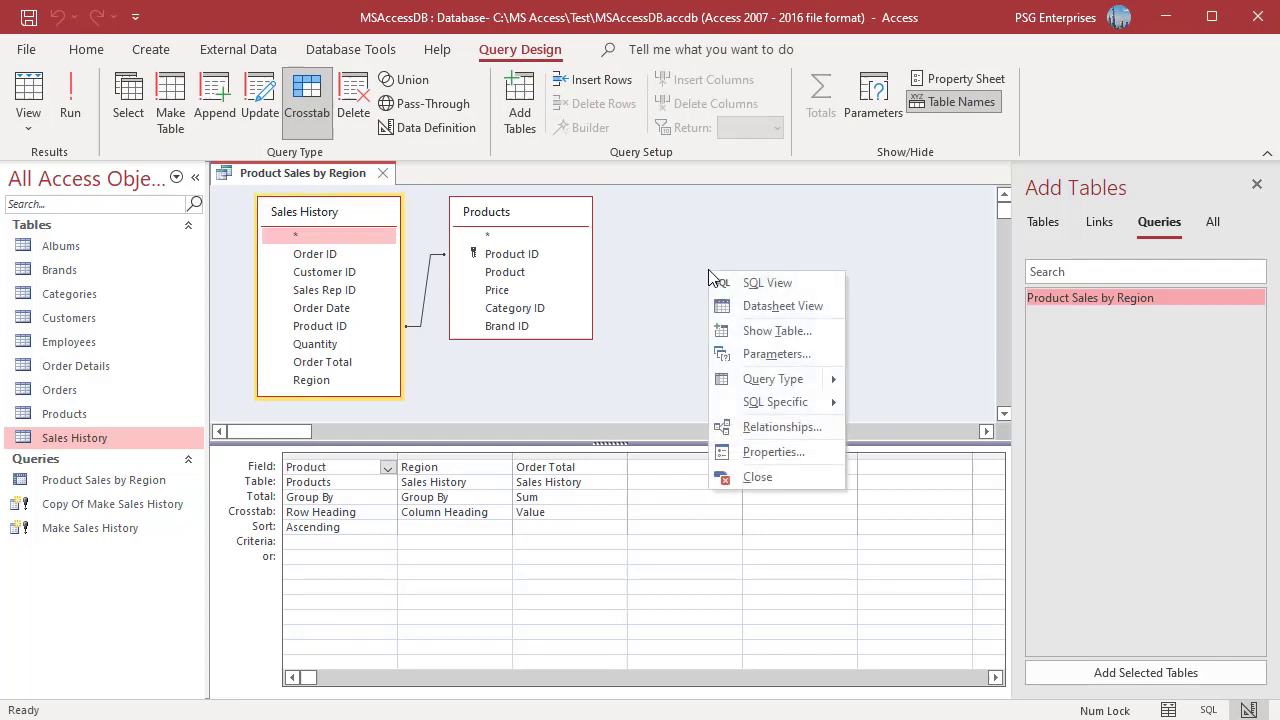
left_click(790, 451)
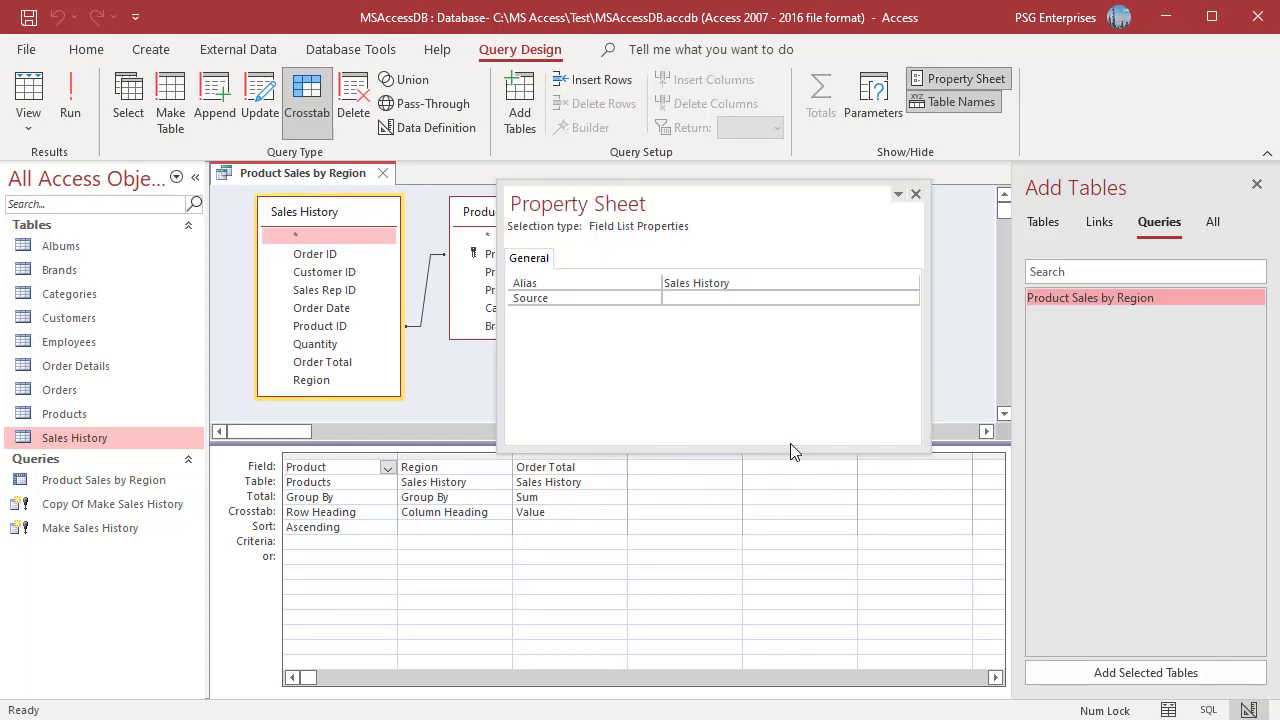
left_click(915, 195)
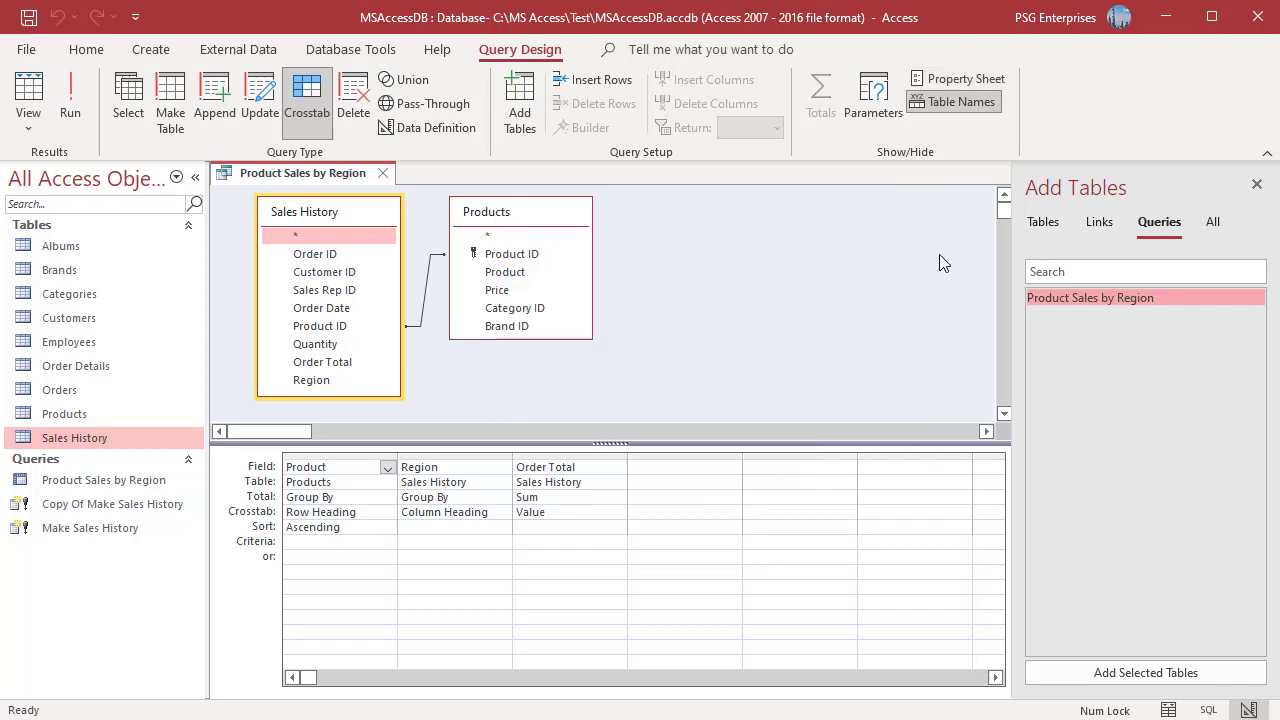
left_click(950, 86)
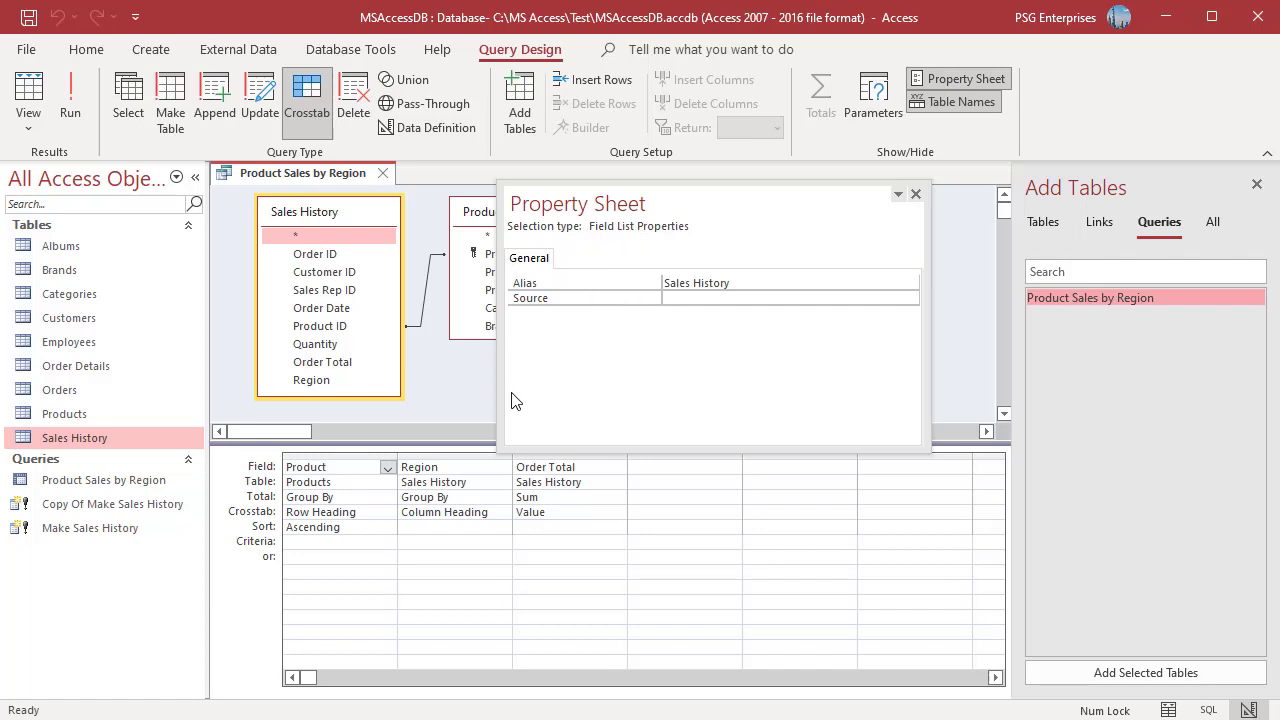
left_click(449, 380)
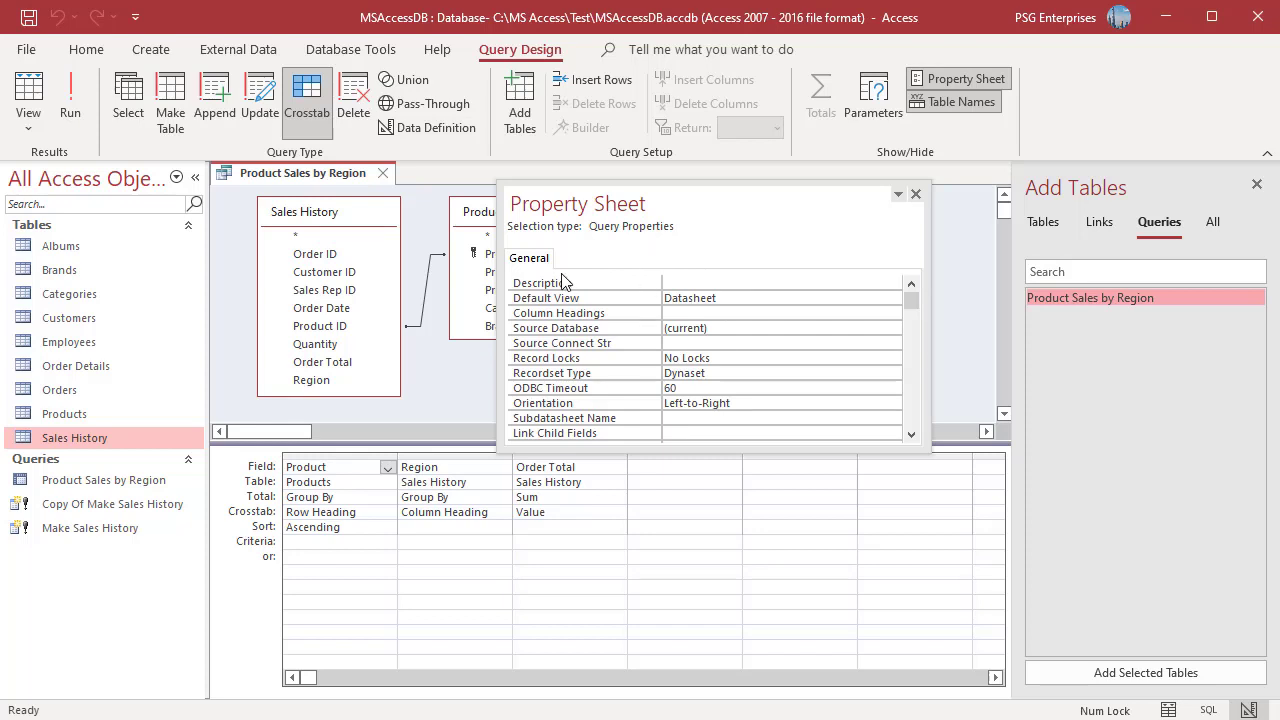
- Set Column Headings to "West","Midwest","Northeast","South" and run the query to check the column order
left_click(676, 313)
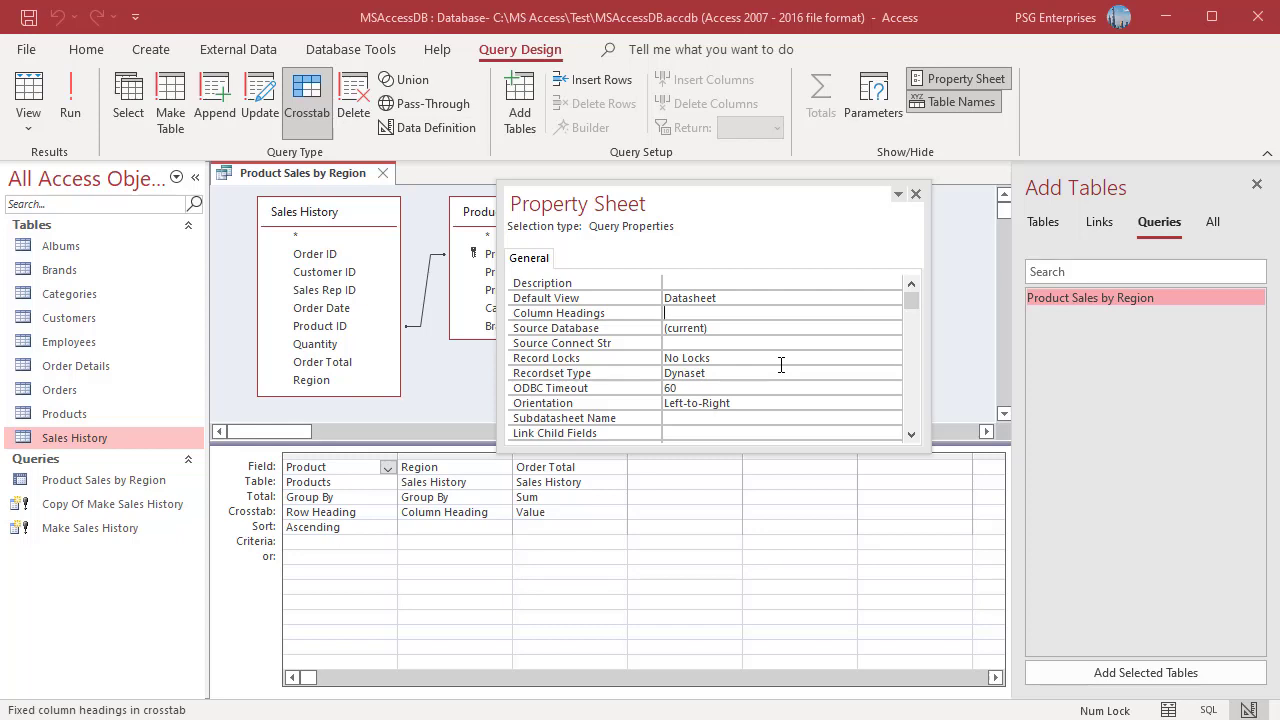
type("\"West\",\"Midwest\",\"Northeast\",\"South\"")
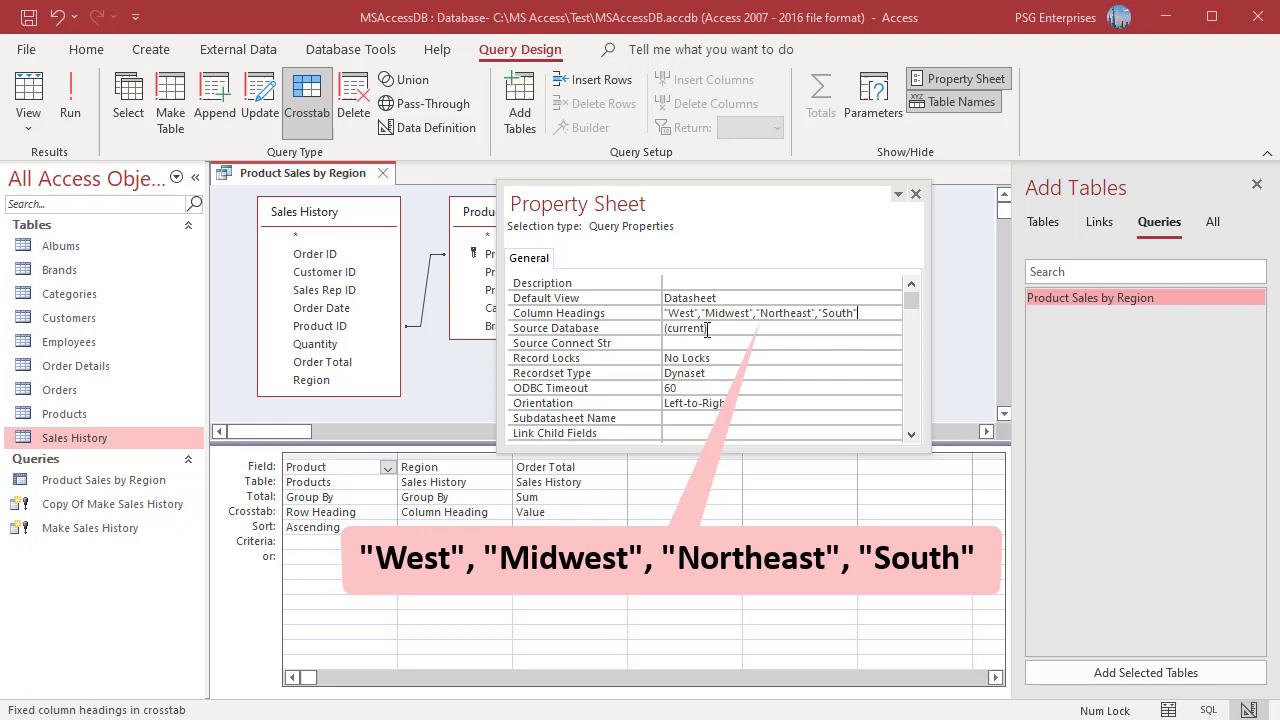
left_click(70, 100)
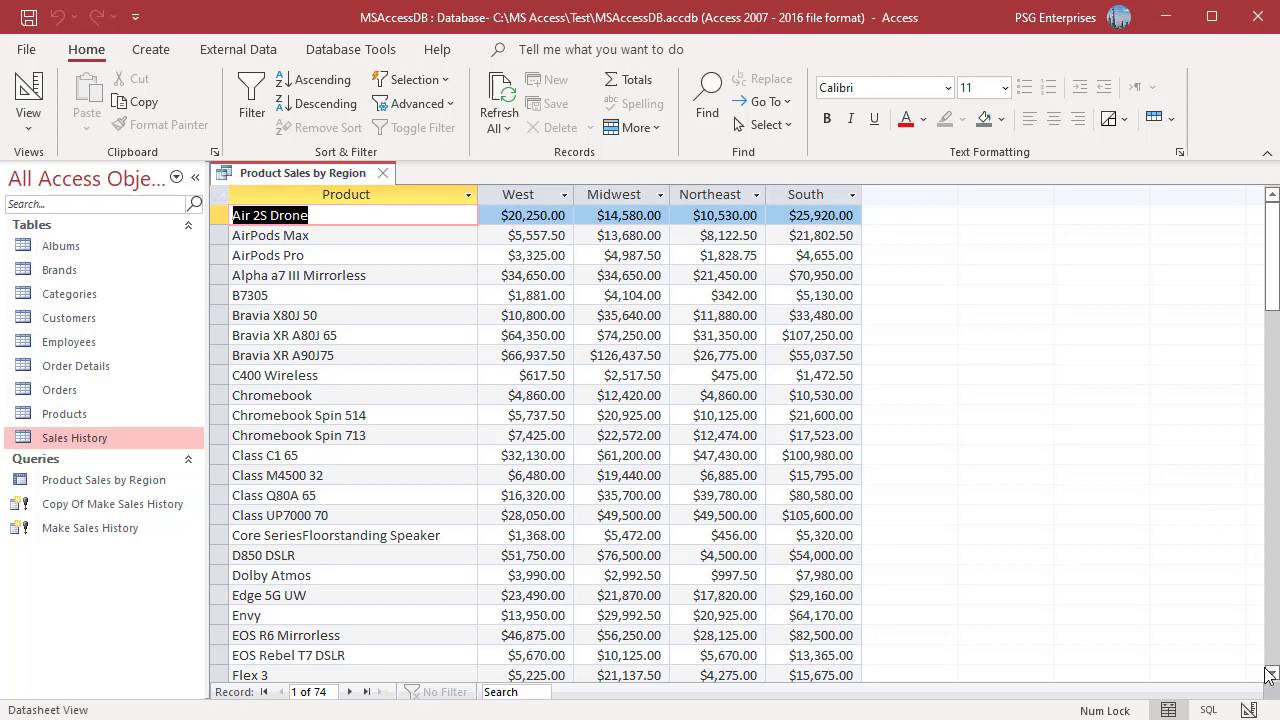
left_click(1248, 710)
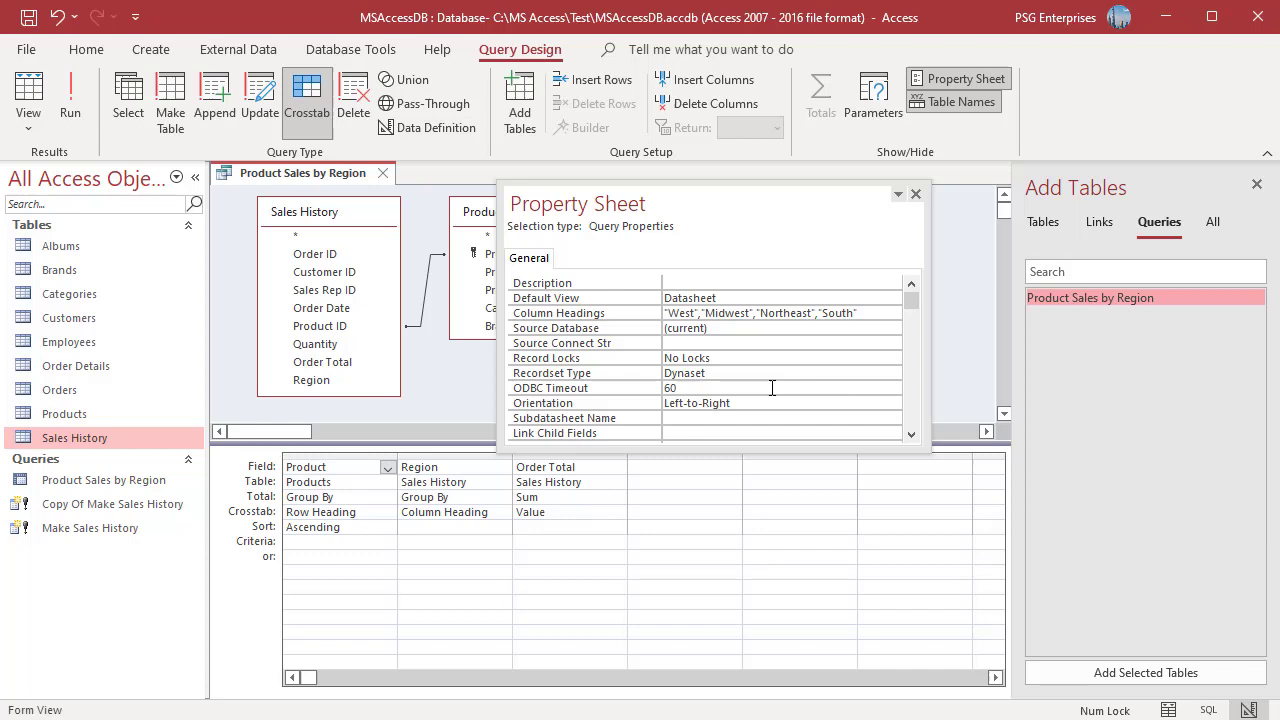
- Misspell the last heading as Southa to get an empty column, then change it to lowercase south and rerun
left_click(855, 315)
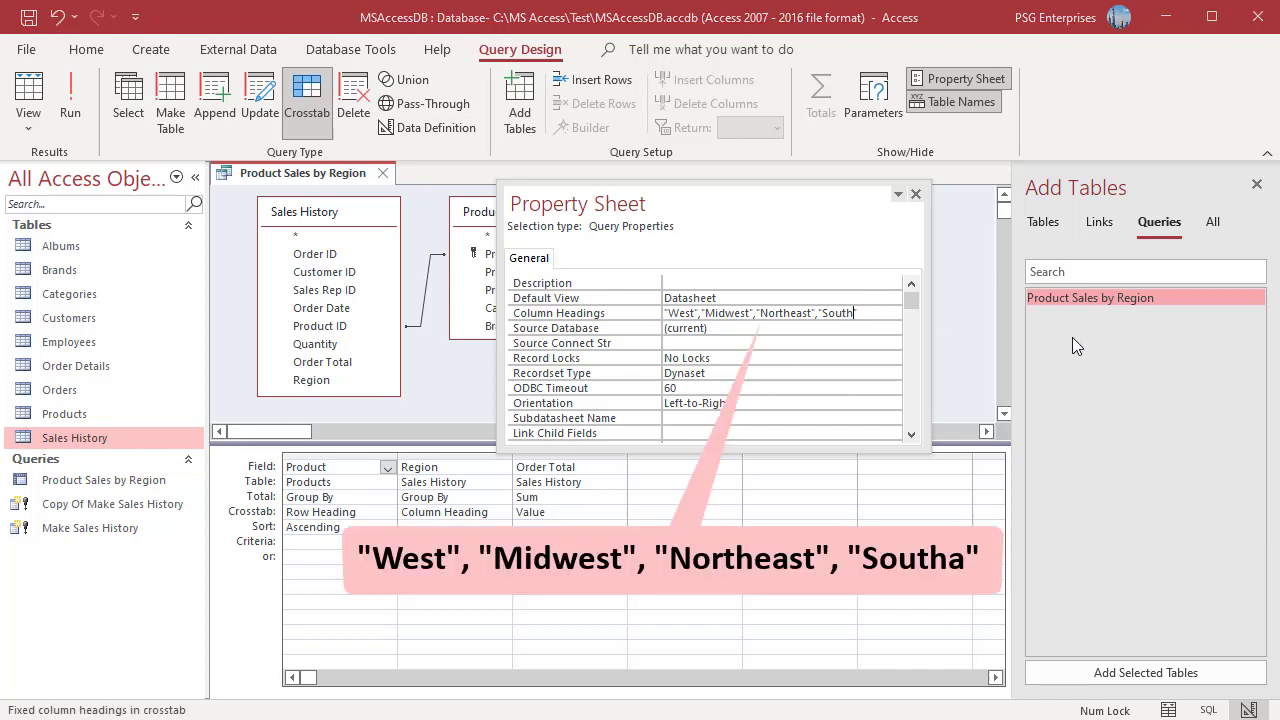
type("a")
left_click(72, 105)
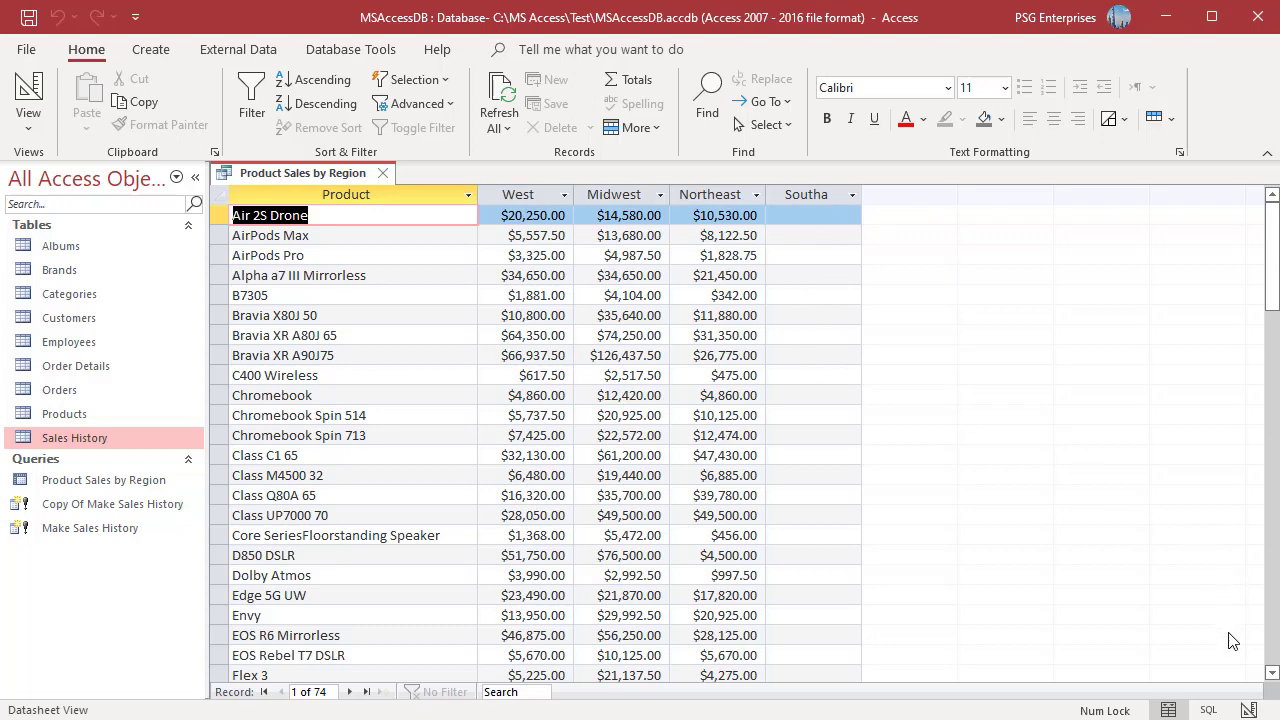
left_click(1248, 710)
type("s")
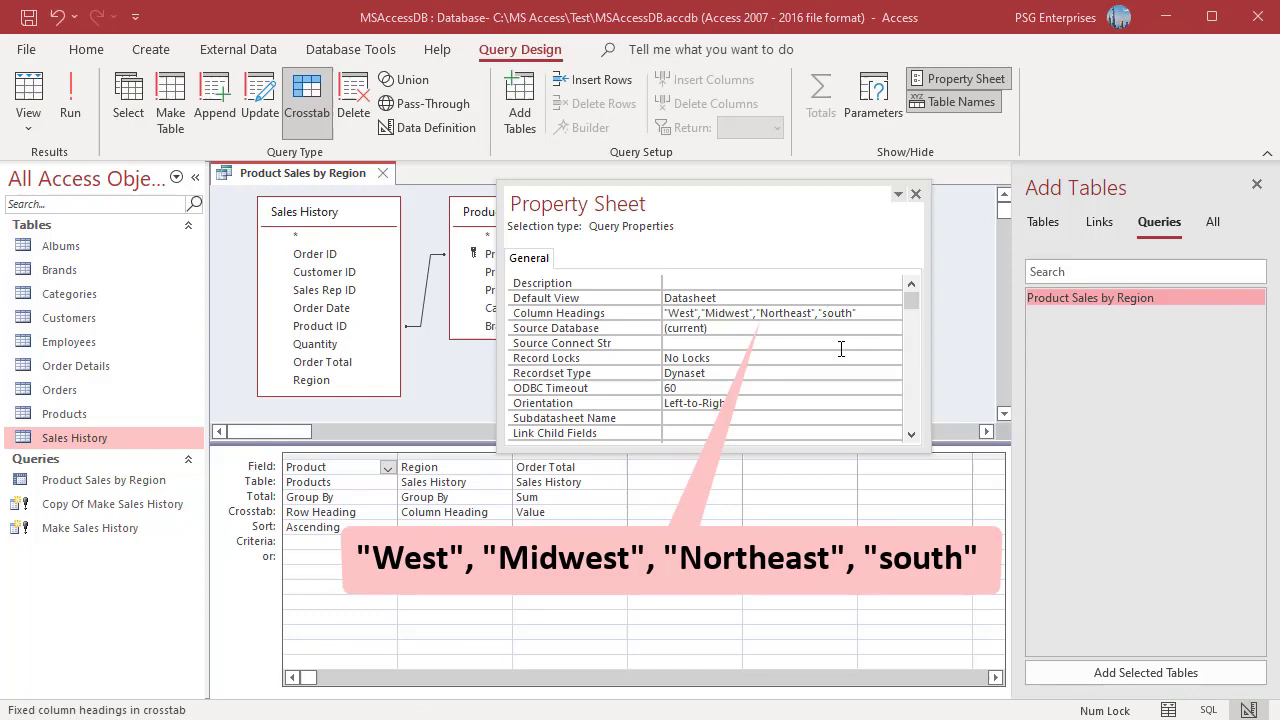
left_click(68, 115)
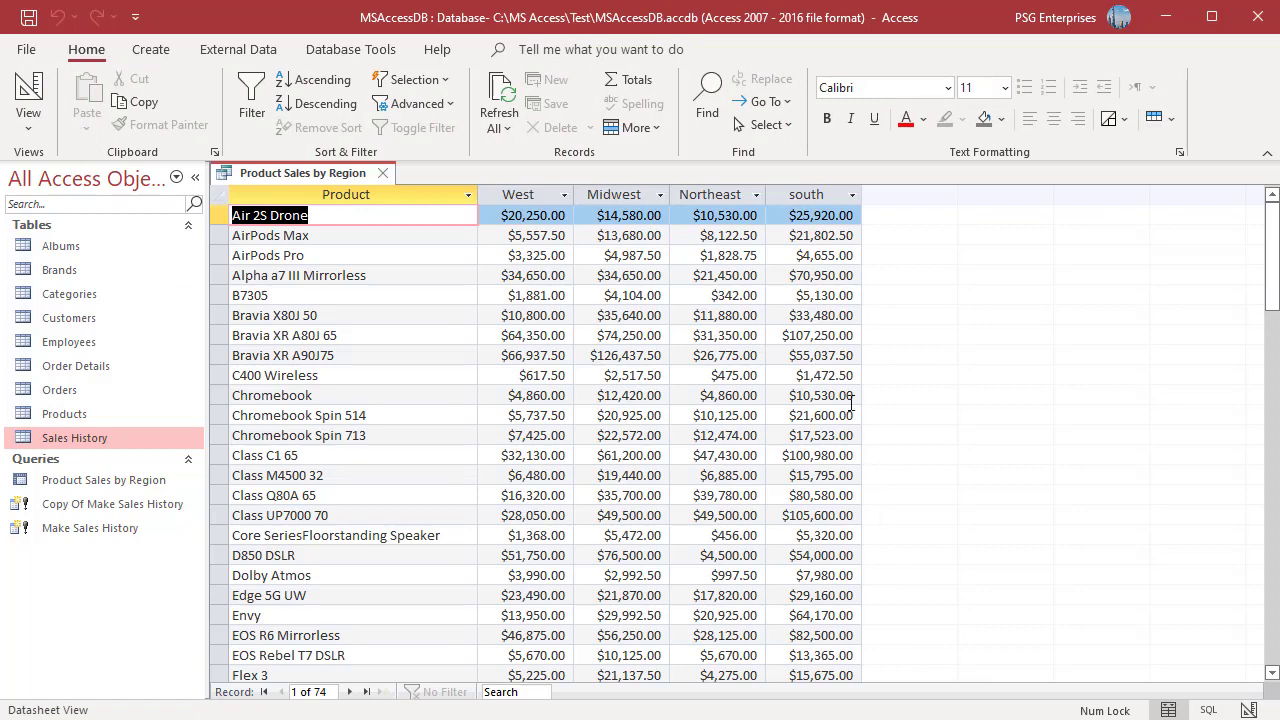
- Append a "North" heading to Column Headings, run to see its empty column, and return to design
left_click(1248, 710)
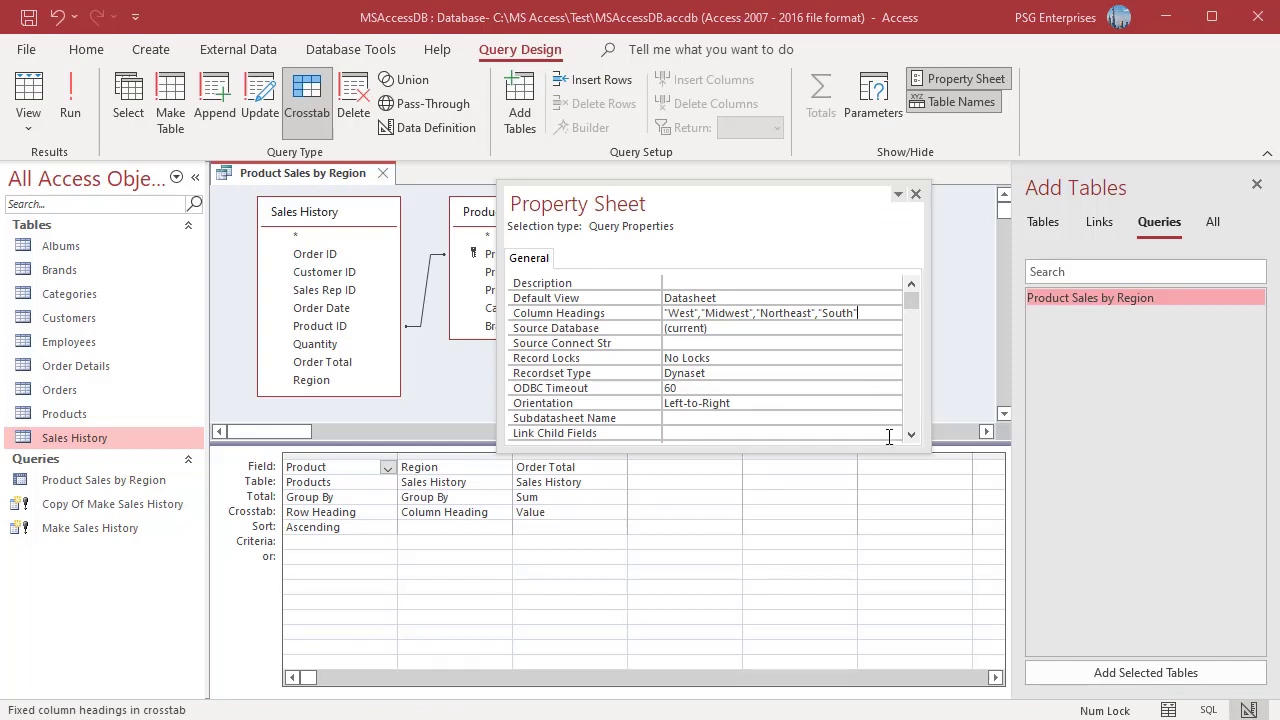
type(",")
type("\"North")
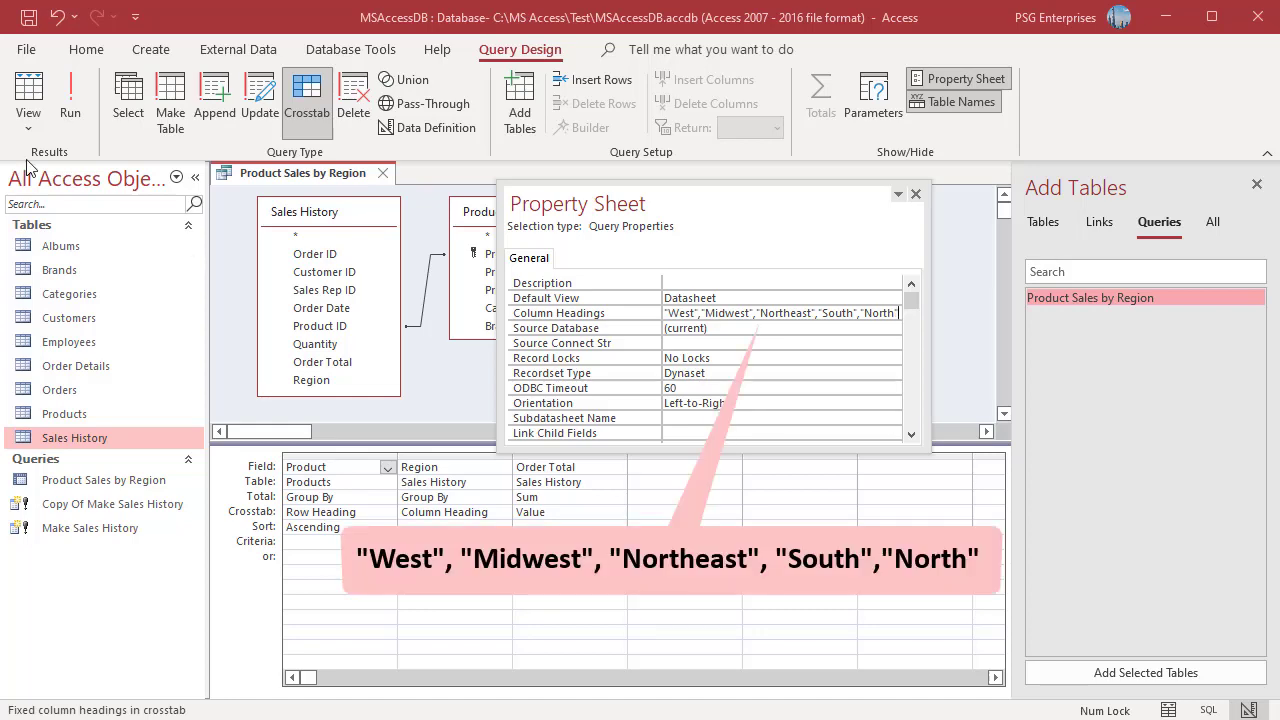
left_click(75, 99)
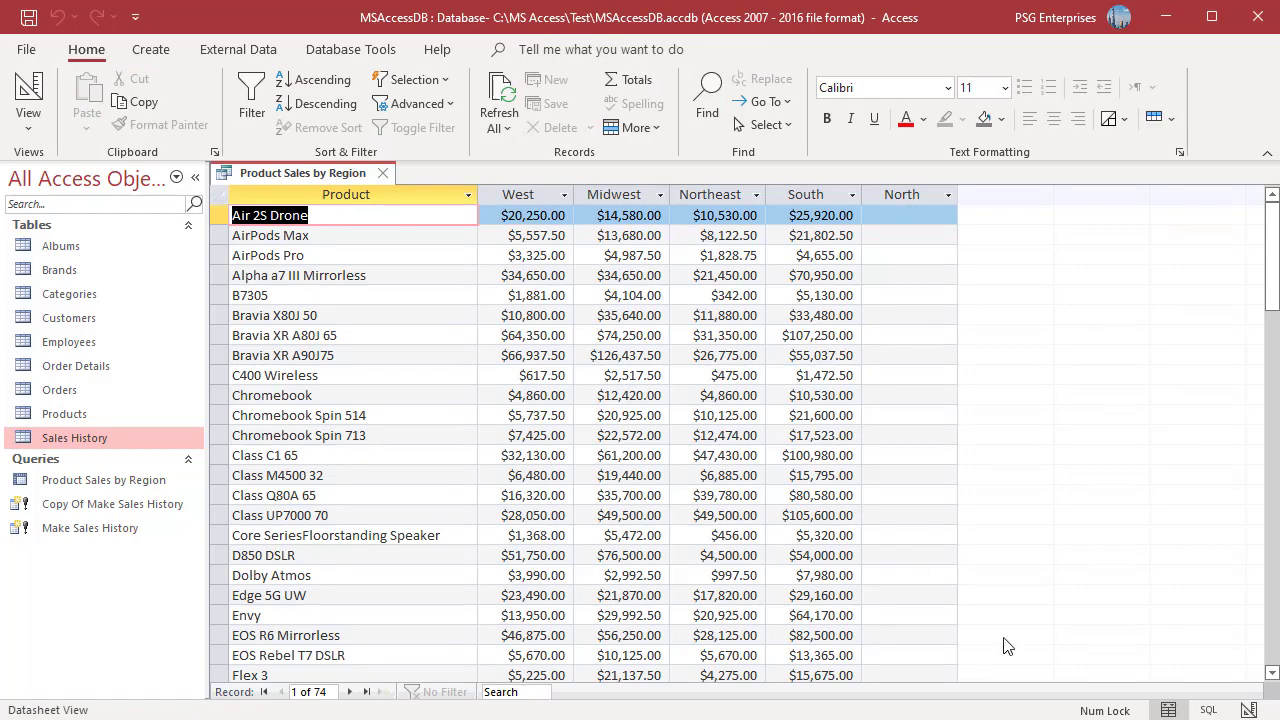
left_click(1248, 710)
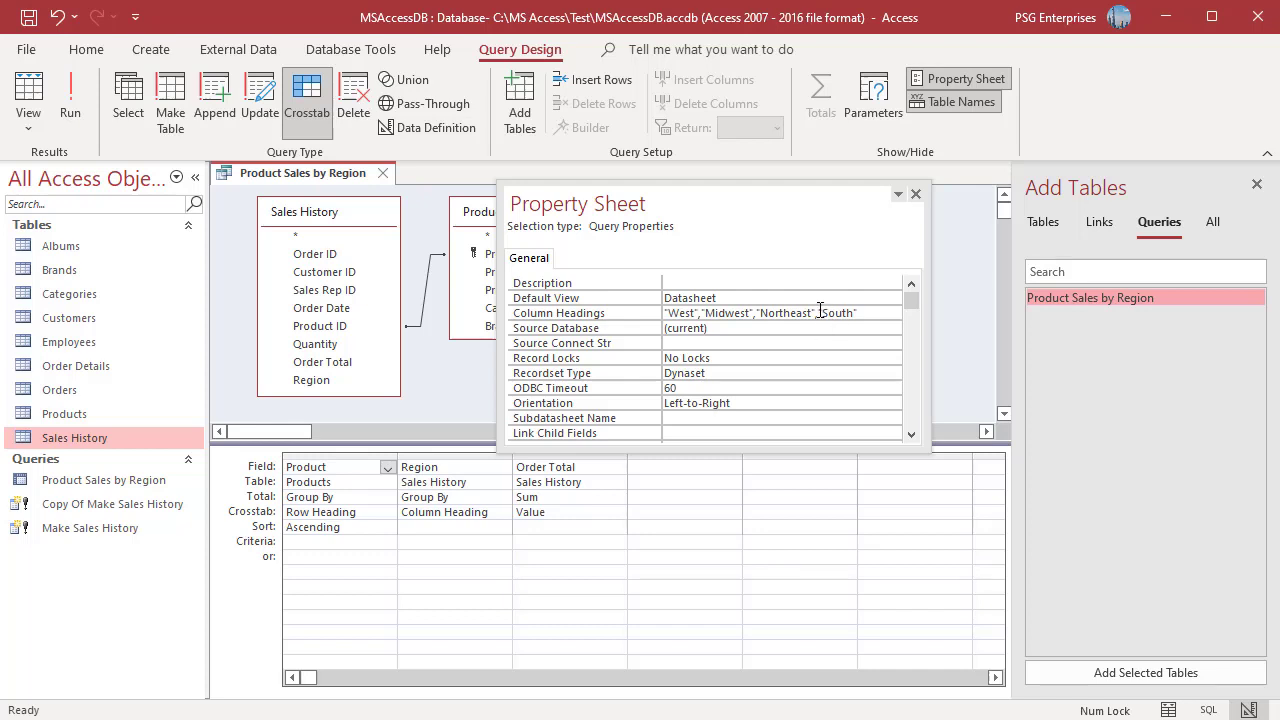
- Remove "South" from Column Headings and run, leaving only West, Midwest and Northeast columns
left_click_drag(820, 310, 858, 313)
key("Delete")
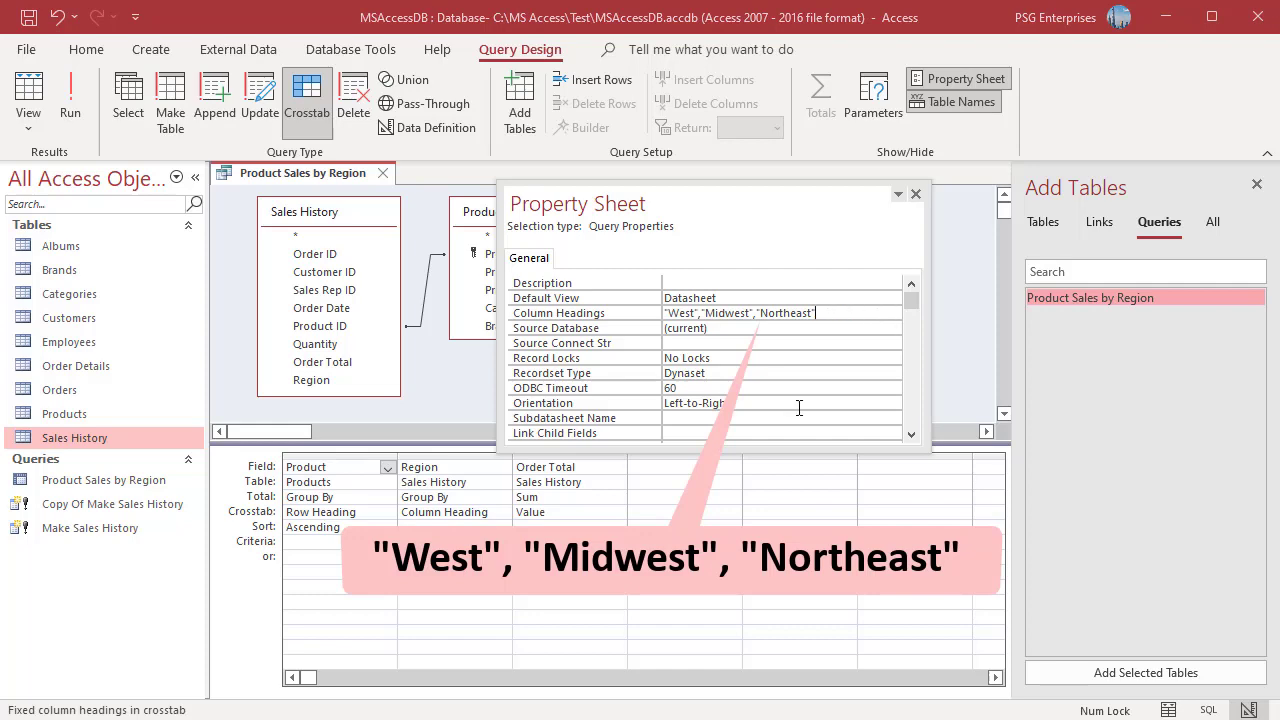
left_click(70, 100)
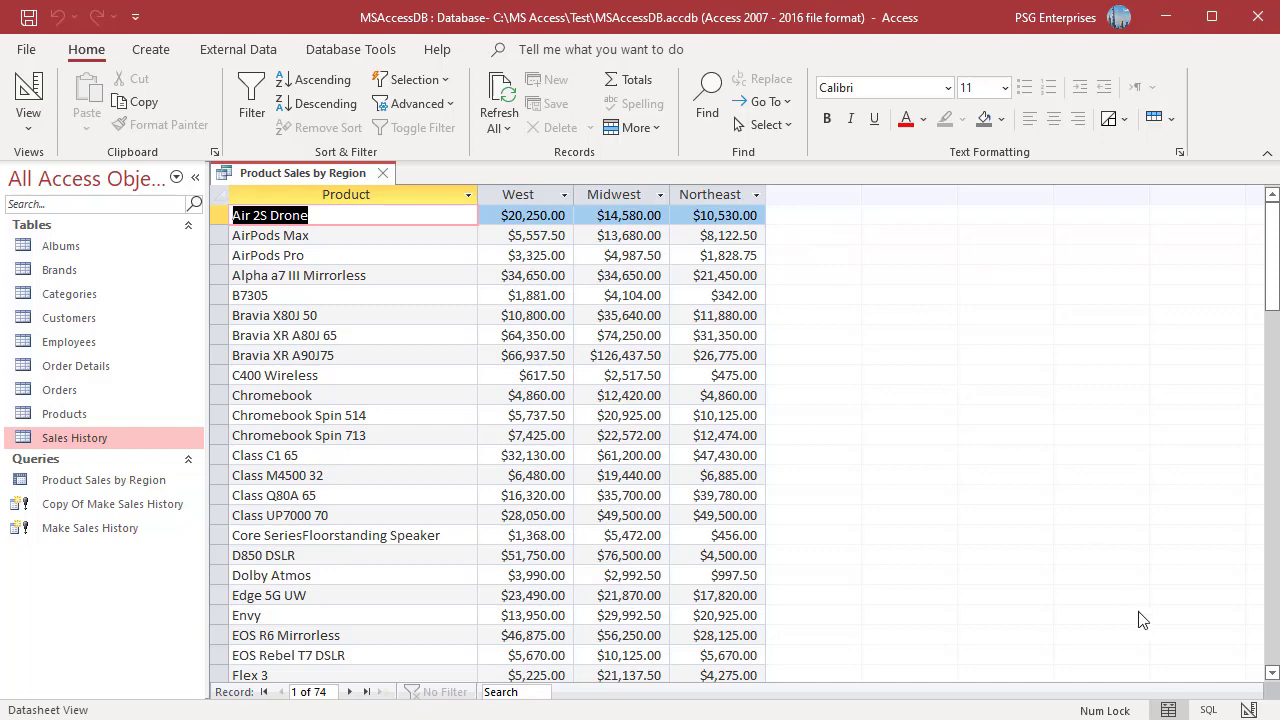
- Erase the Column Headings value, rerun to confirm alphabetical region columns, and close the query
left_click(1250, 710)
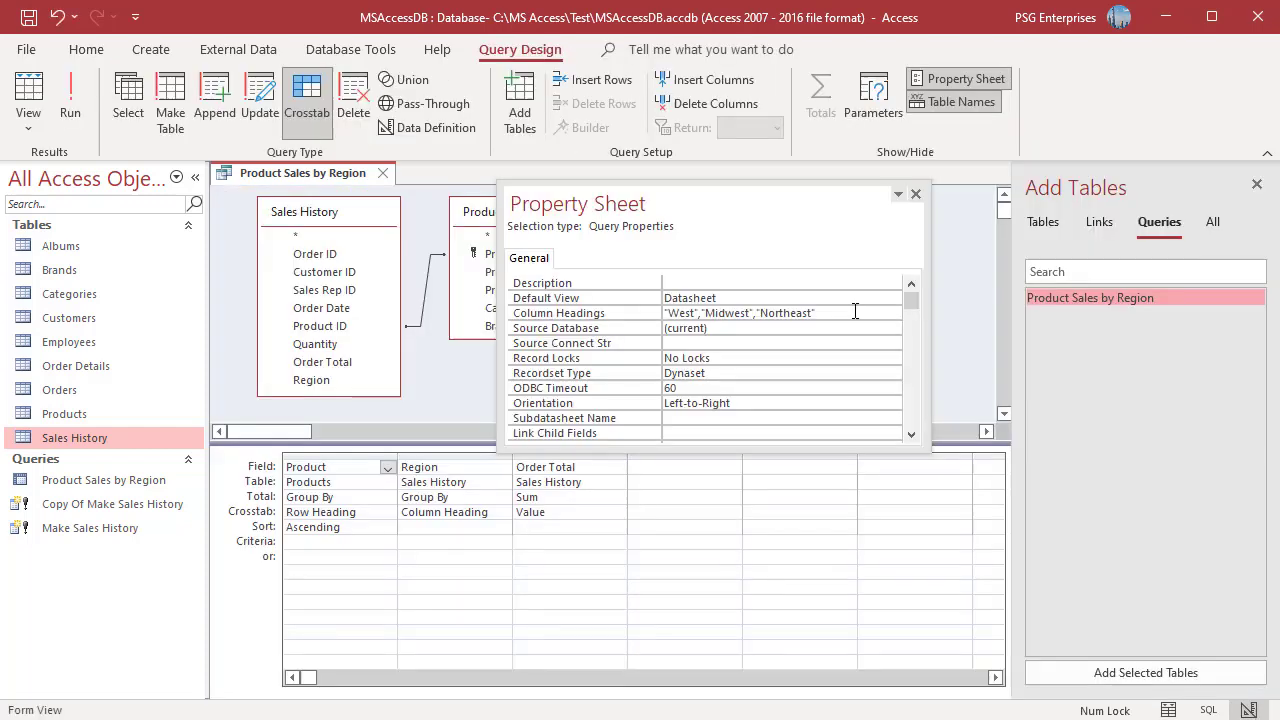
left_click_drag(811, 313, 637, 313)
key("Delete")
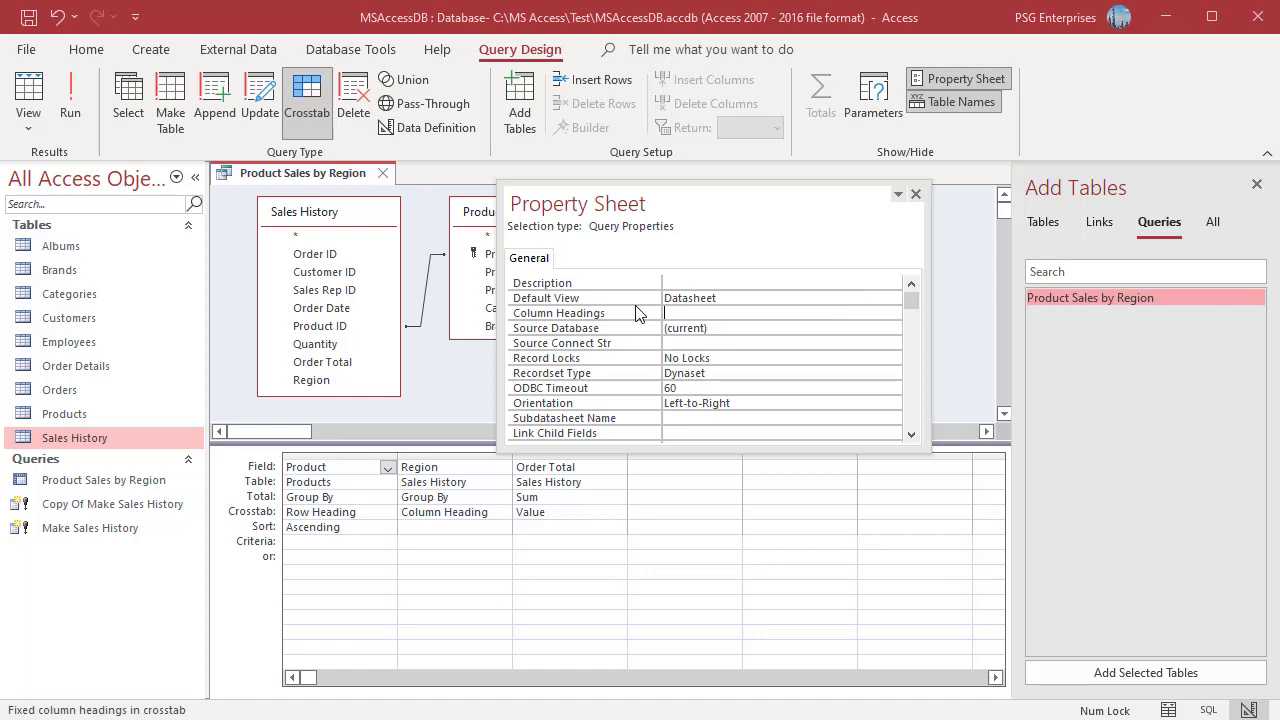
left_click(70, 100)
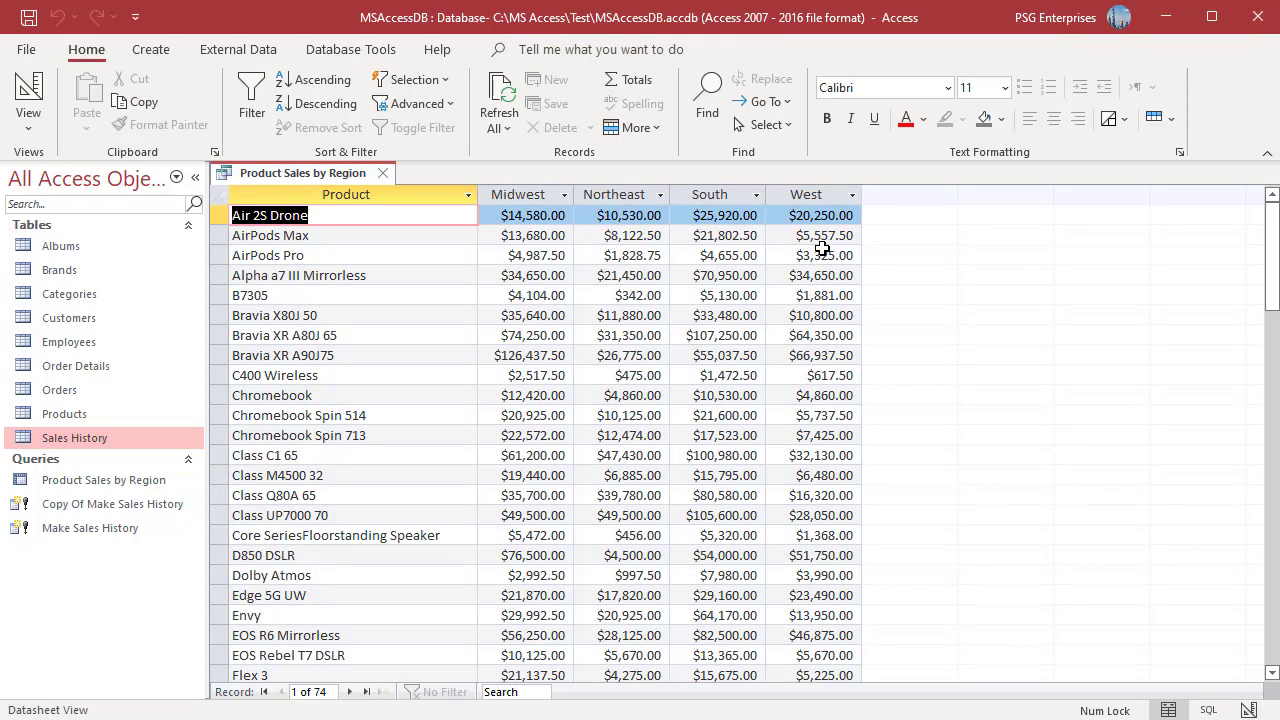
key("ctrl+w")
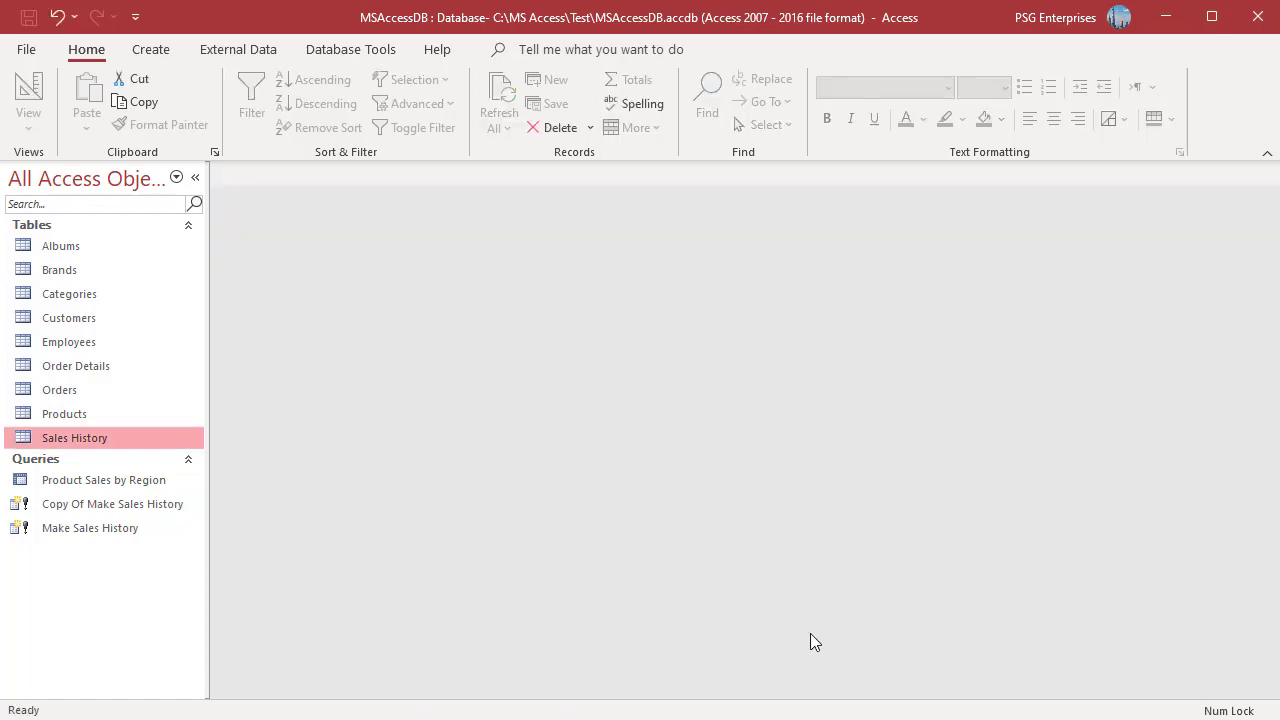